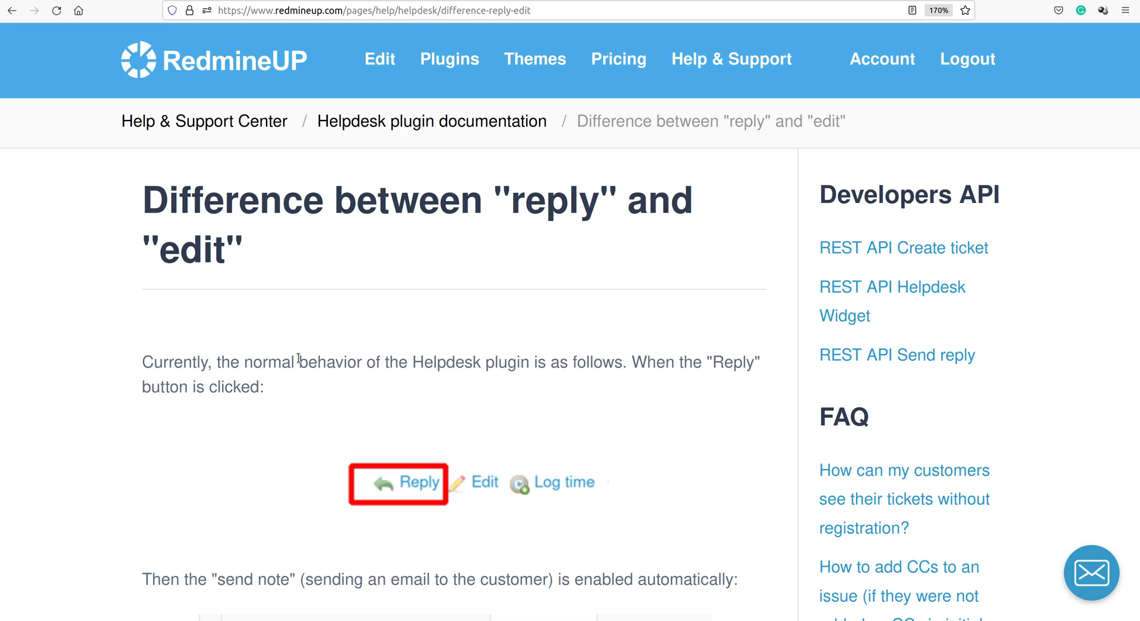
# Scroll through the 'Difference between reply and edit' help article.
pyautogui.scroll(-8, 298, 357)
pyautogui.scroll(6, 298, 357)
pyautogui.scroll(2, 298, 358)
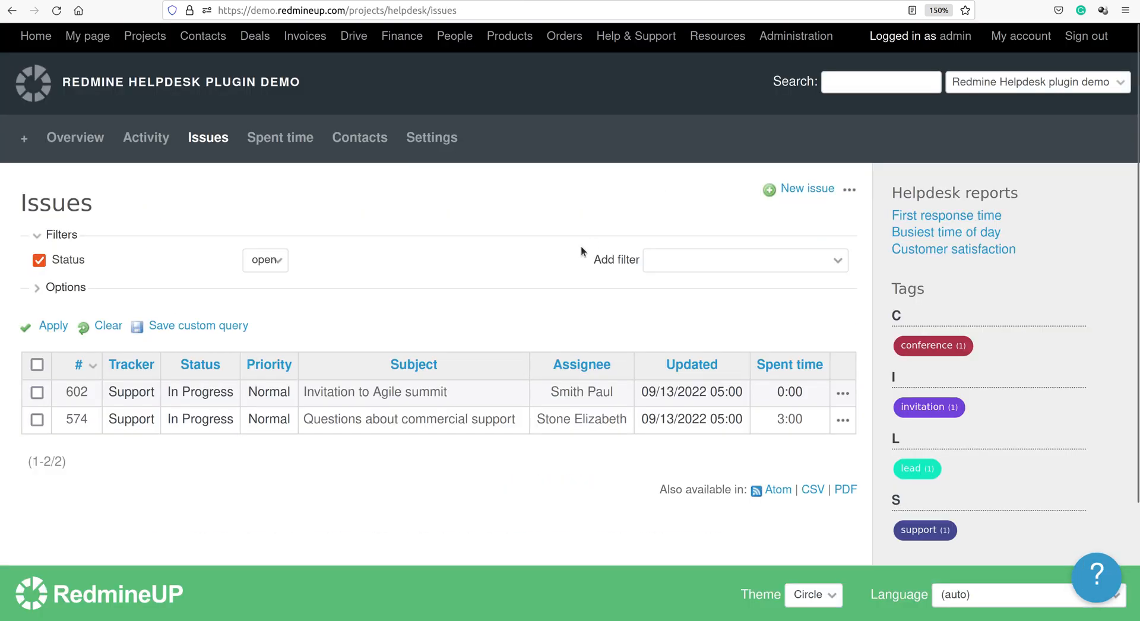
# Open ticket #602 'Invitation to Agile summit' in edit mode and scroll to the empty Notes field.
pyautogui.click(369, 396)
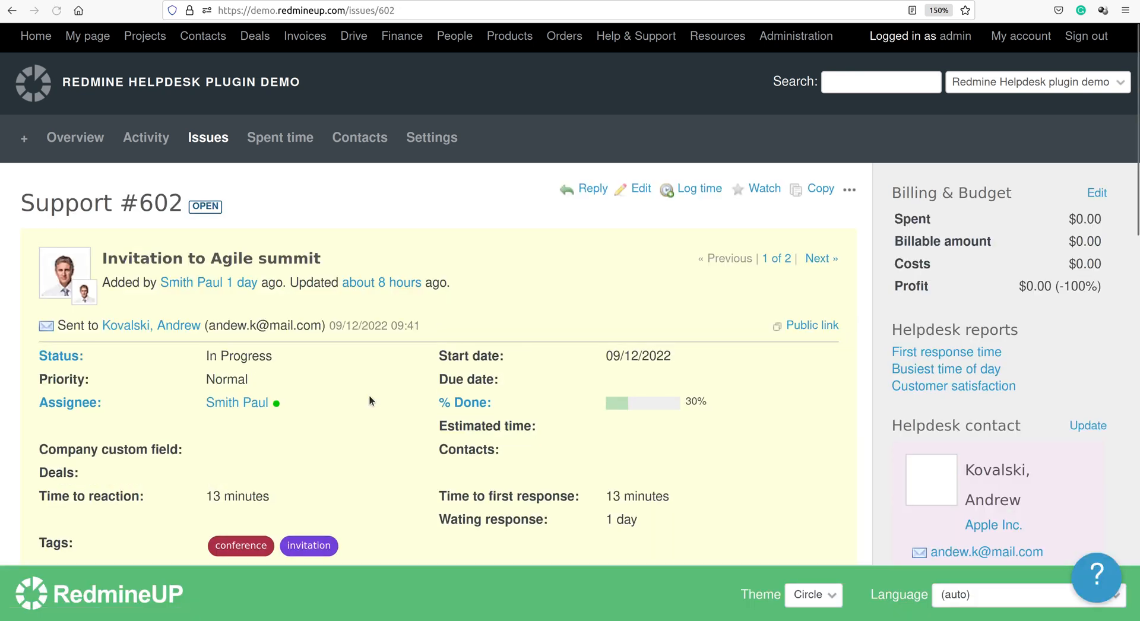
pyautogui.click(643, 191)
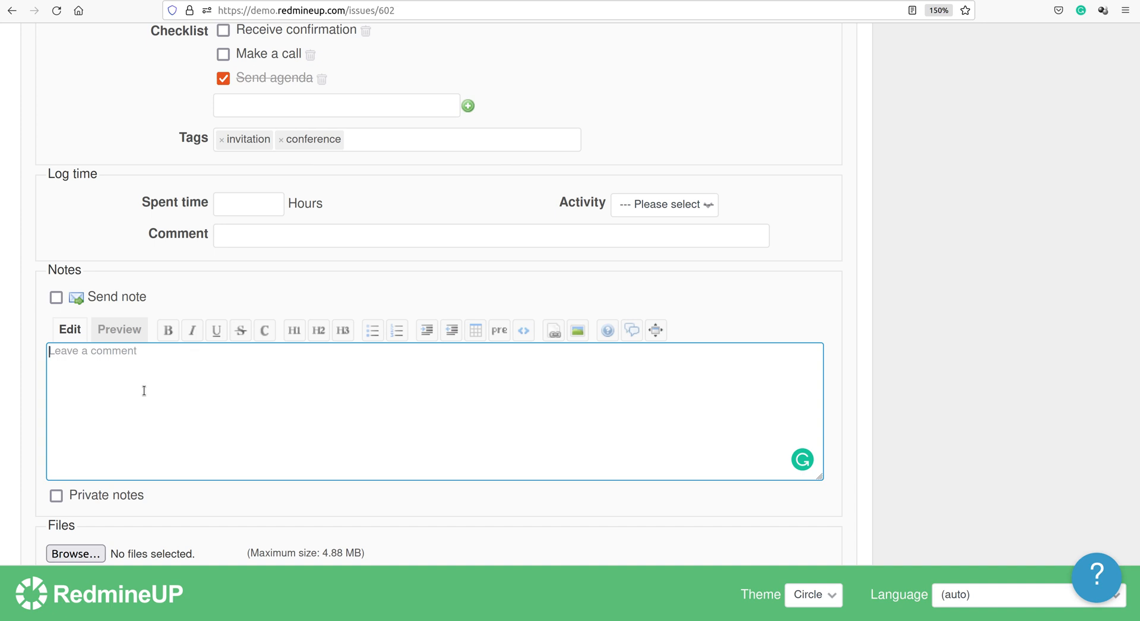
pyautogui.scroll(20, 316, 323)
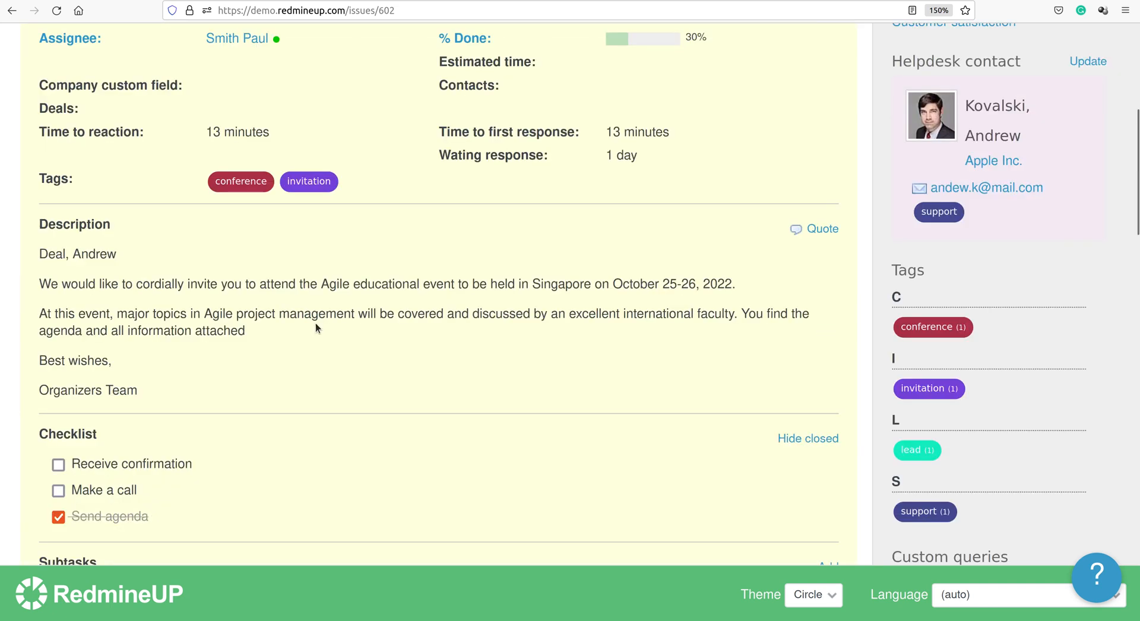
pyautogui.scroll(-4, 315, 324)
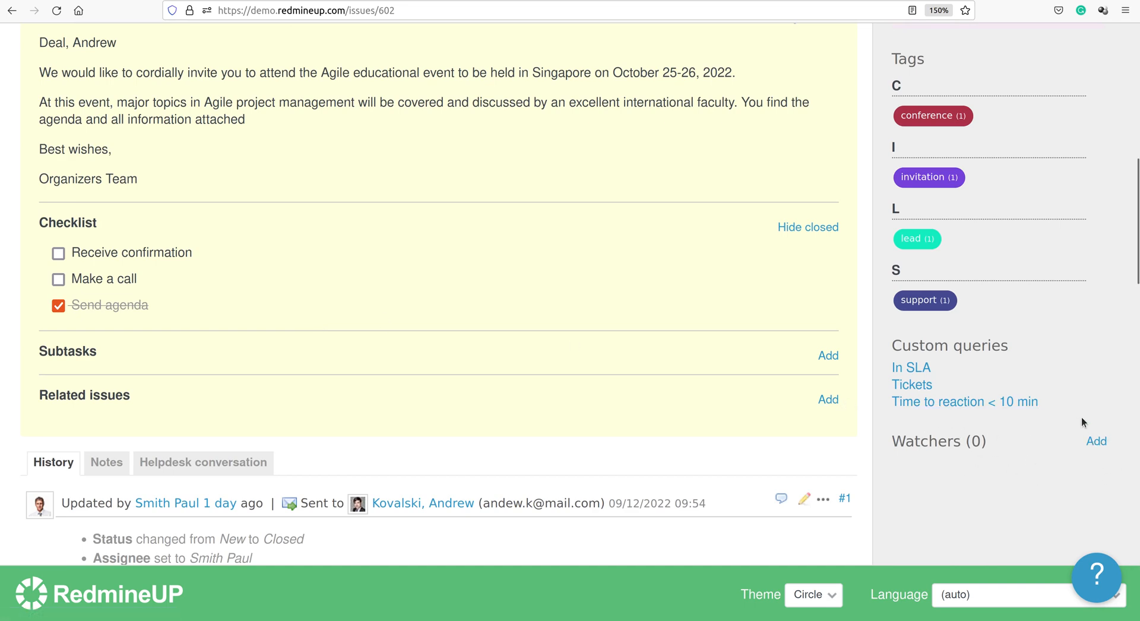
pyautogui.scroll(6, 513, 311)
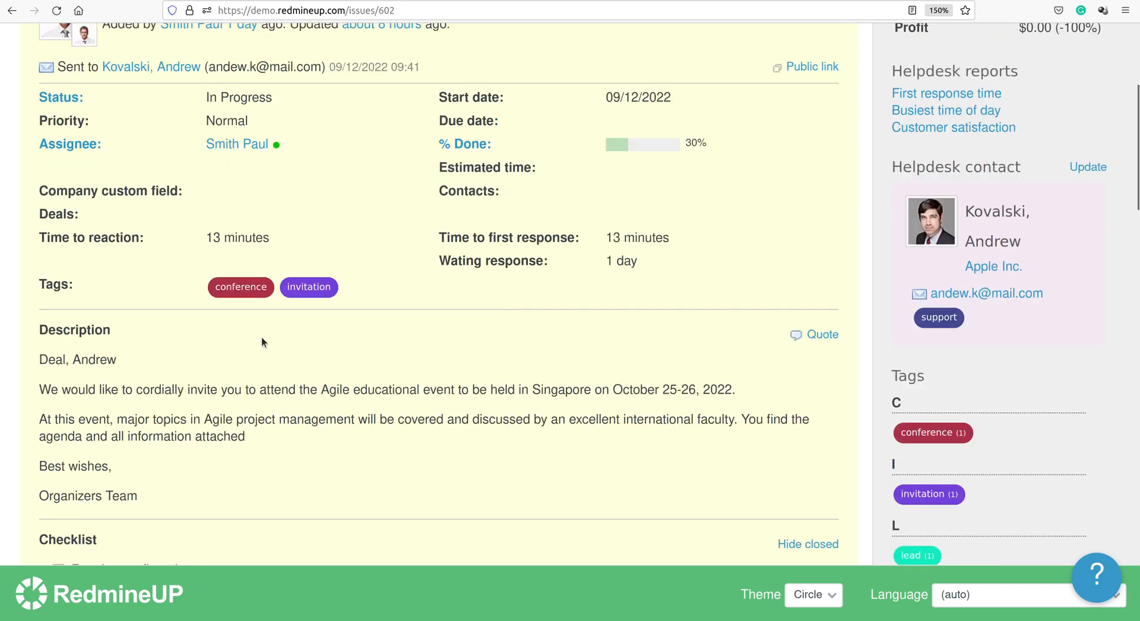
pyautogui.scroll(-15, 261, 337)
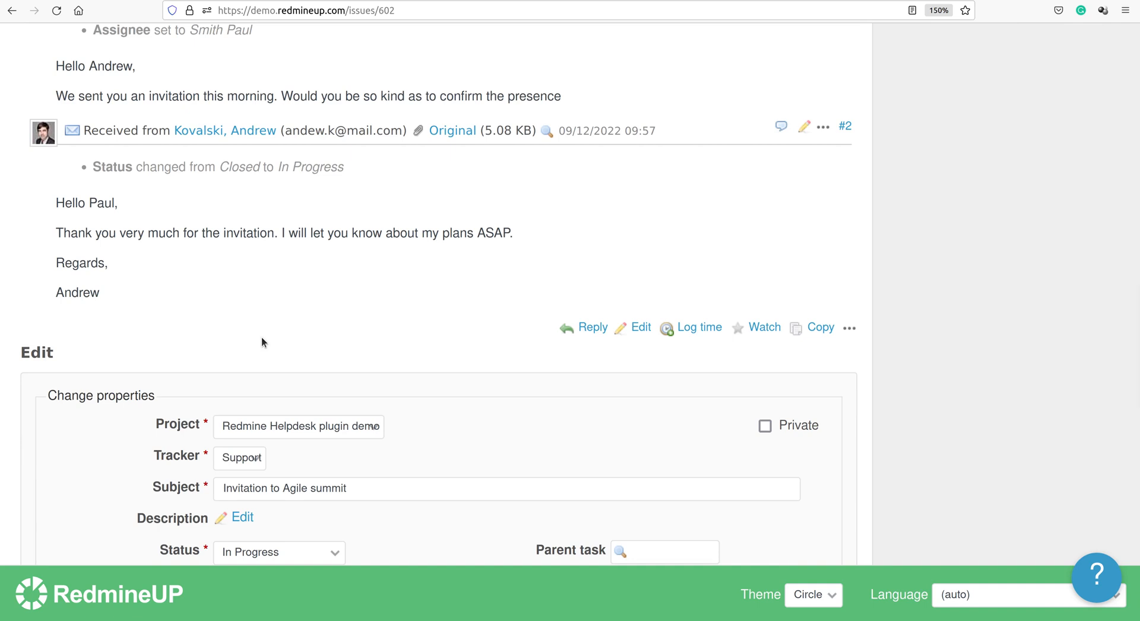
pyautogui.scroll(-10, 262, 342)
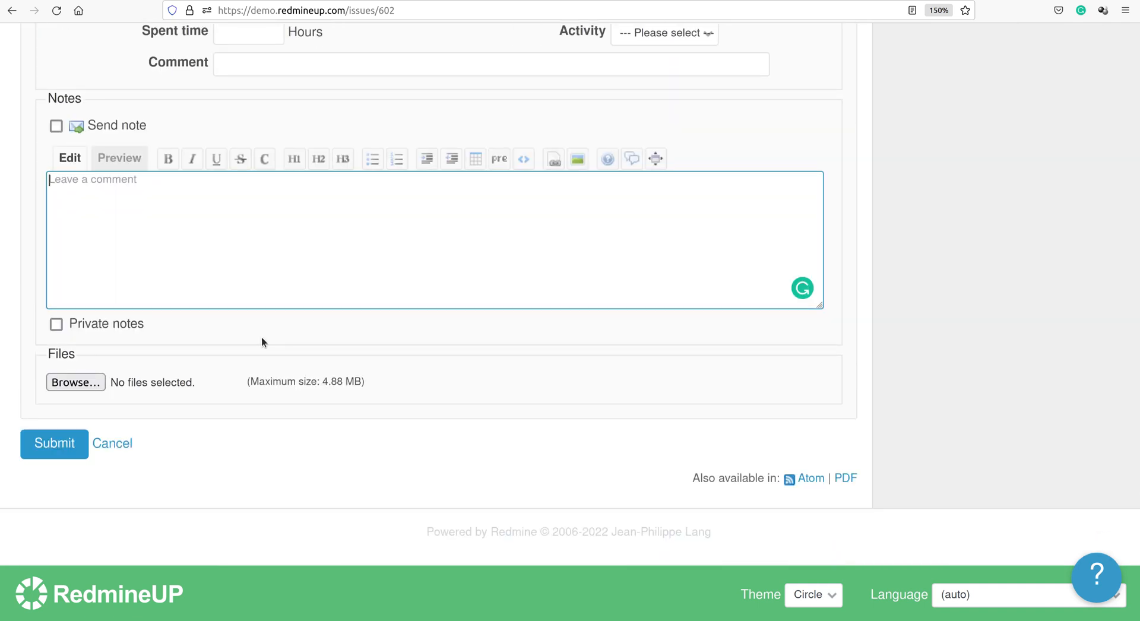
pyautogui.write('@')
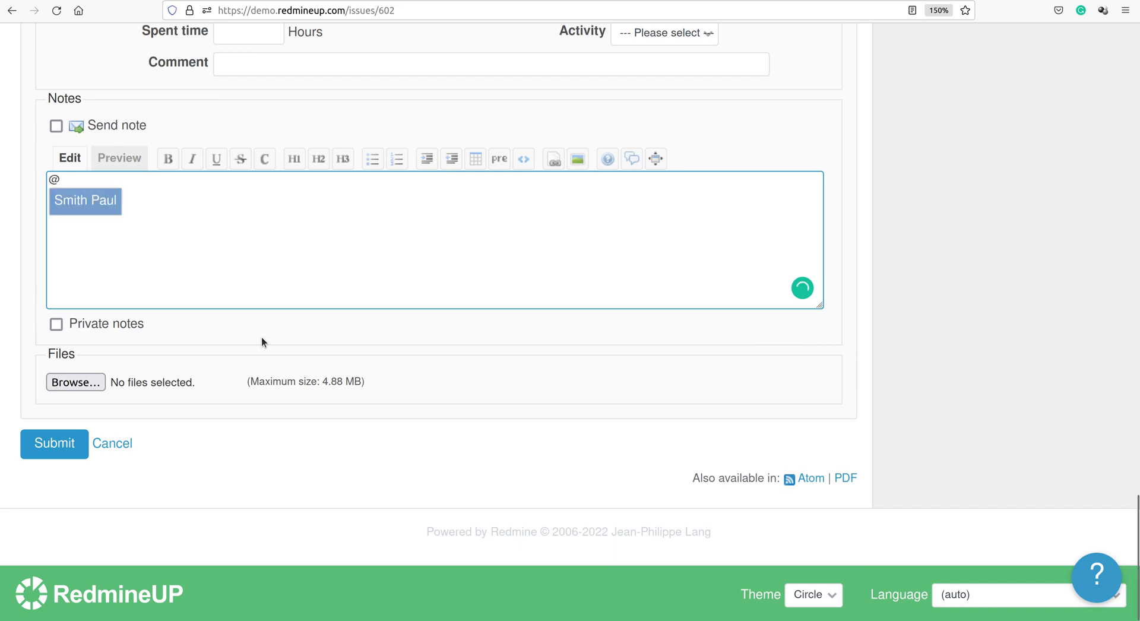
pyautogui.click(87, 202)
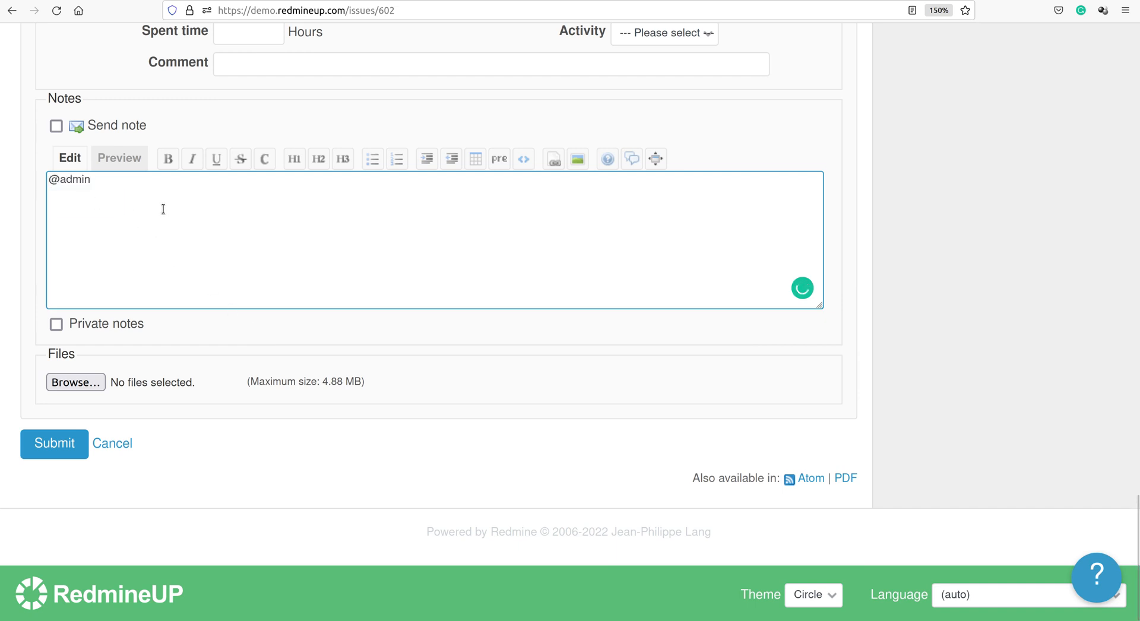
pyautogui.write('Hi, Paul')
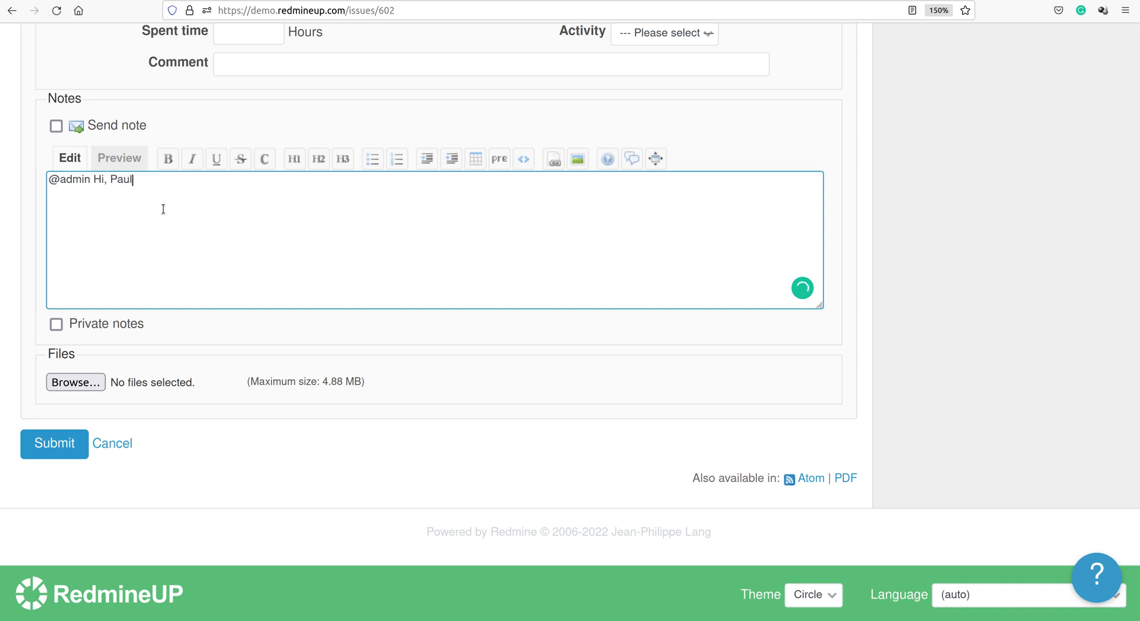
pyautogui.write(', I got difficulties in this ticket. Could')
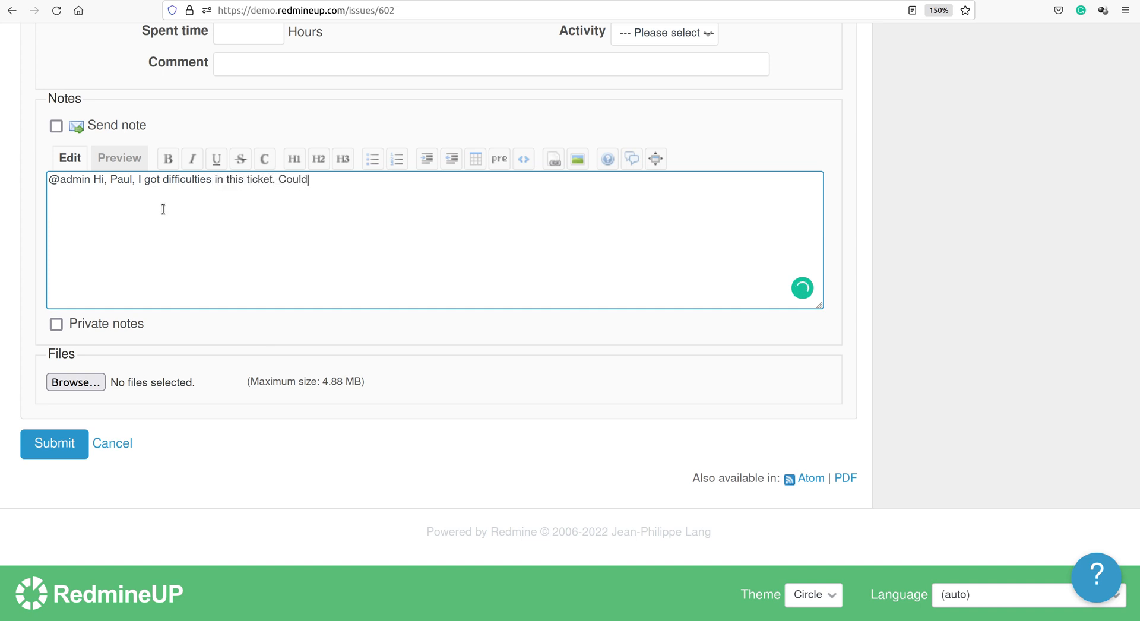
pyautogui.write(' you please check it')
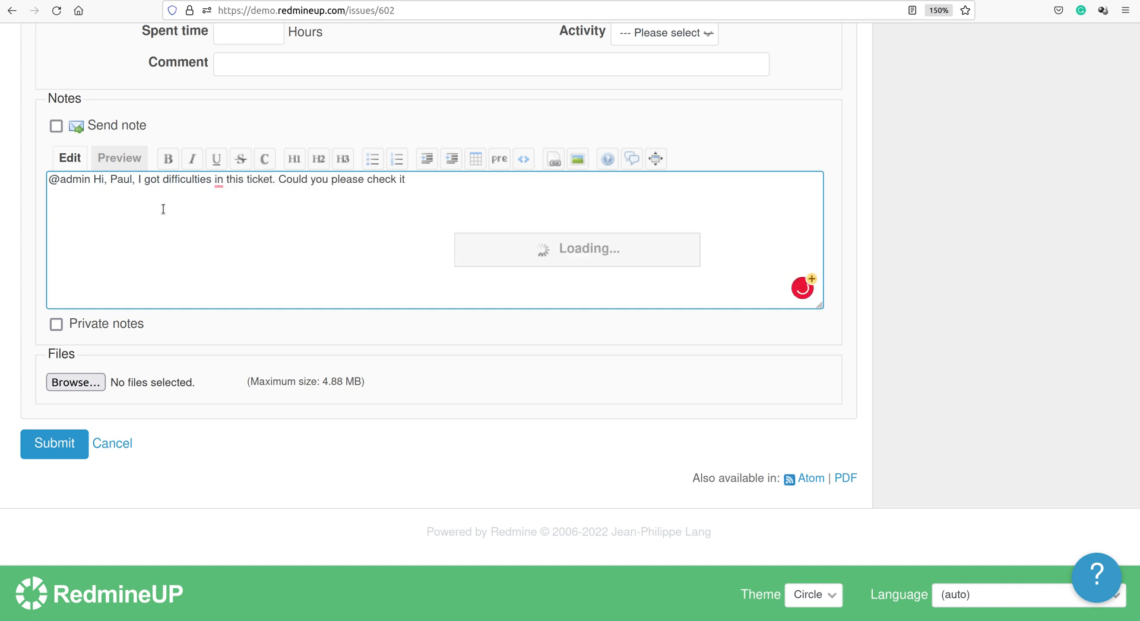
pyautogui.write(' and reply ')
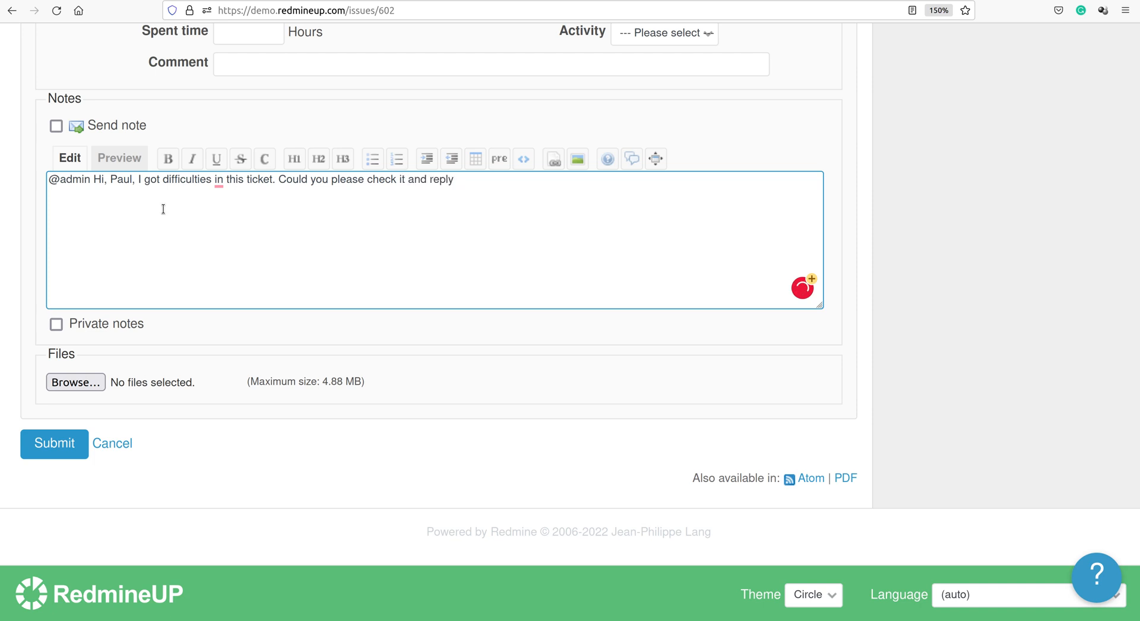
pyautogui.write('to the client? Thanks in advan')
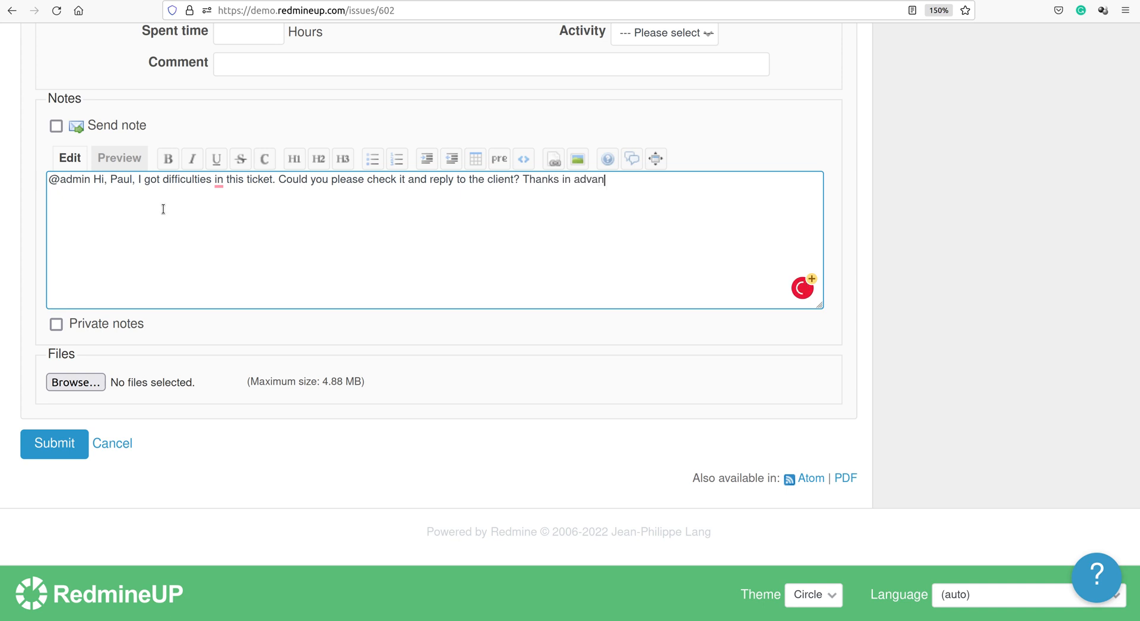
pyautogui.write('ce :)')
# Accept the 'with' grammar fix, preview the note, and submit it.
pyautogui.moveTo(215, 187)
pyautogui.click(234, 226)
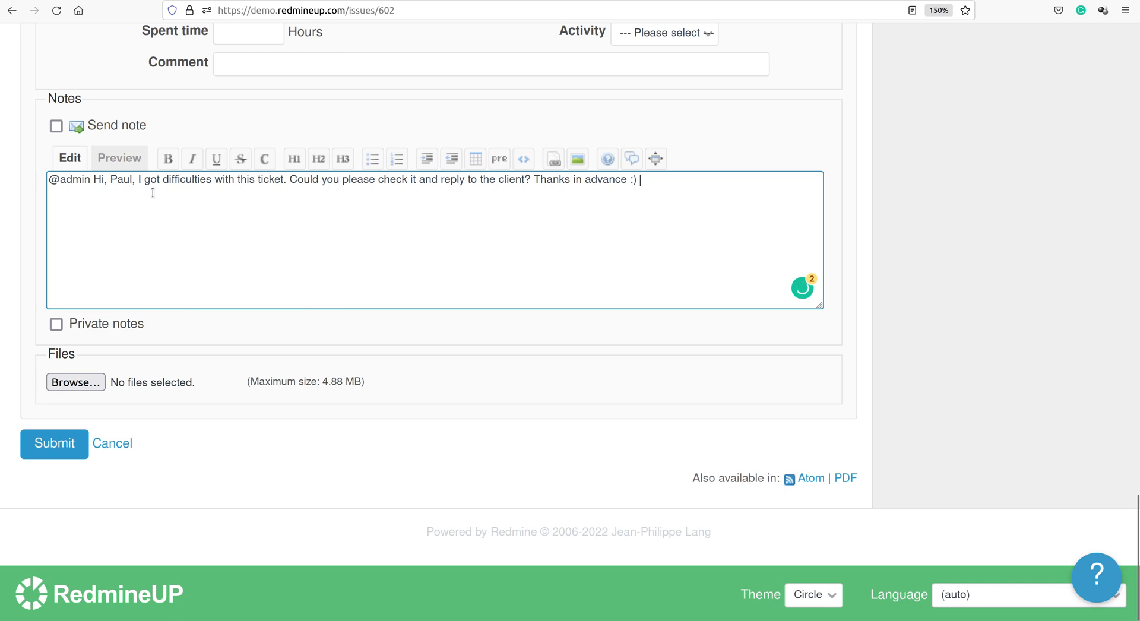
pyautogui.click(134, 162)
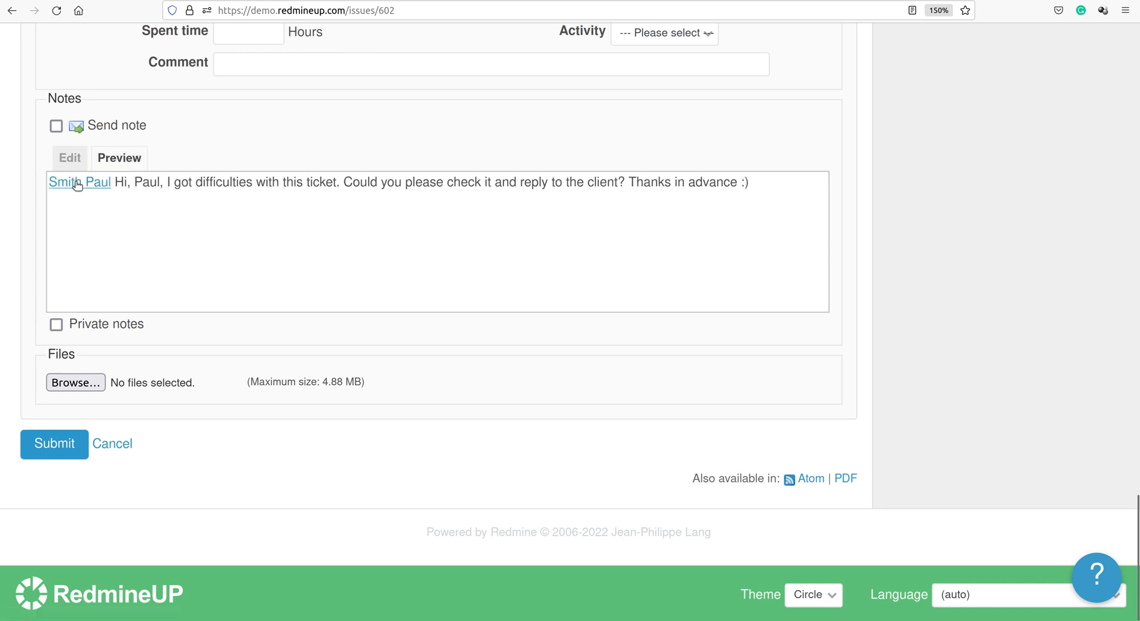
pyautogui.click(60, 442)
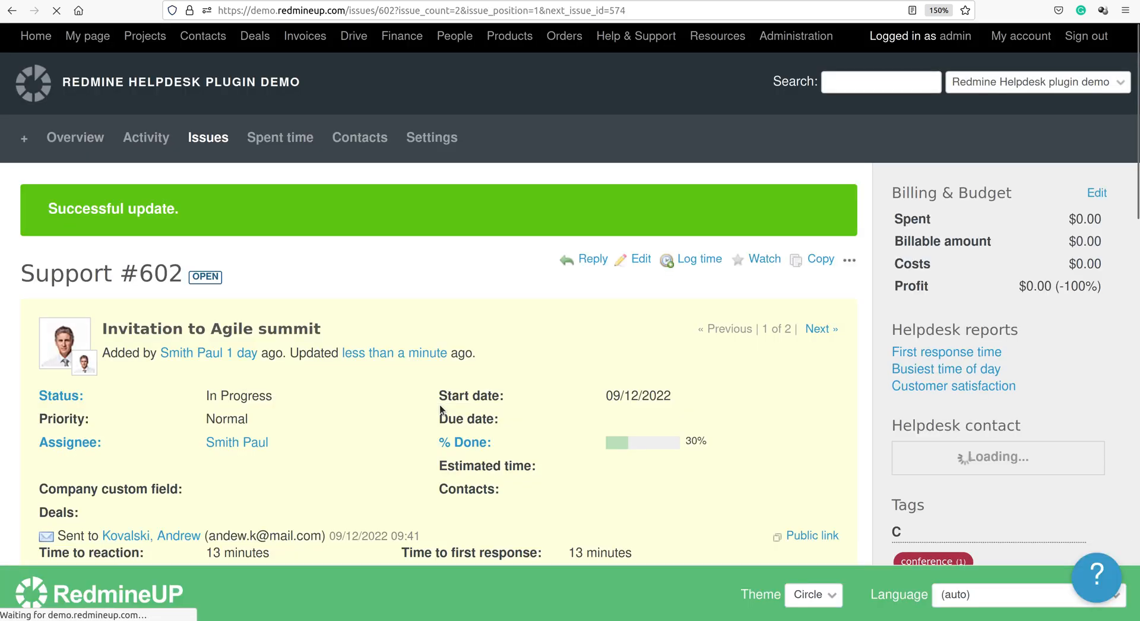
# Review ticket #602 from top to end of its history to see note #3.
pyautogui.scroll(-10, 439, 408)
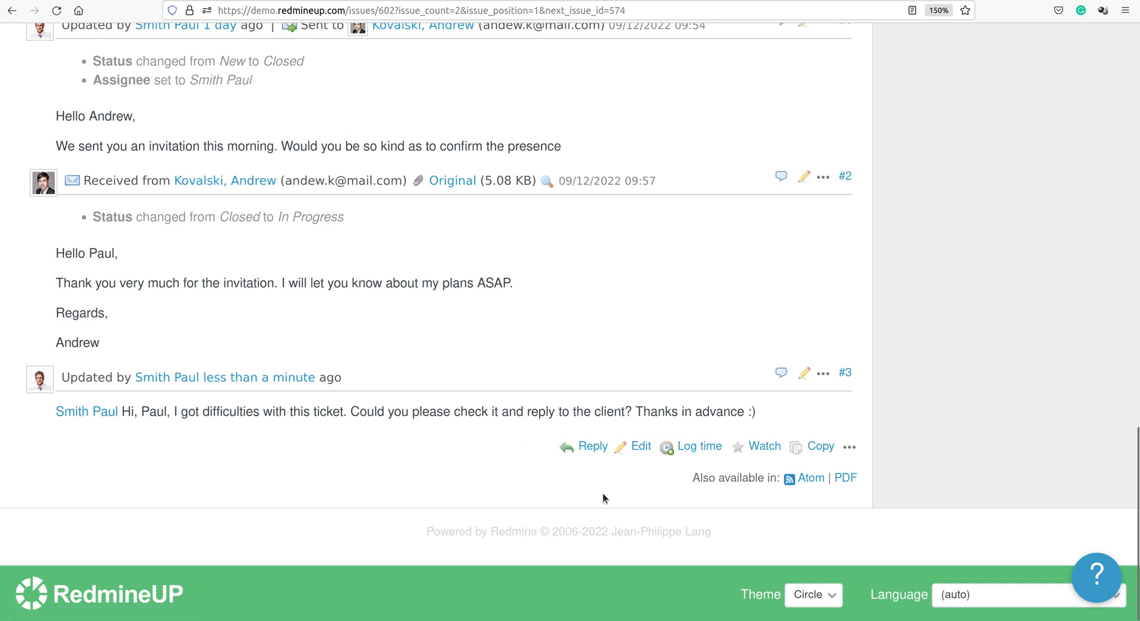
pyautogui.press('Home')
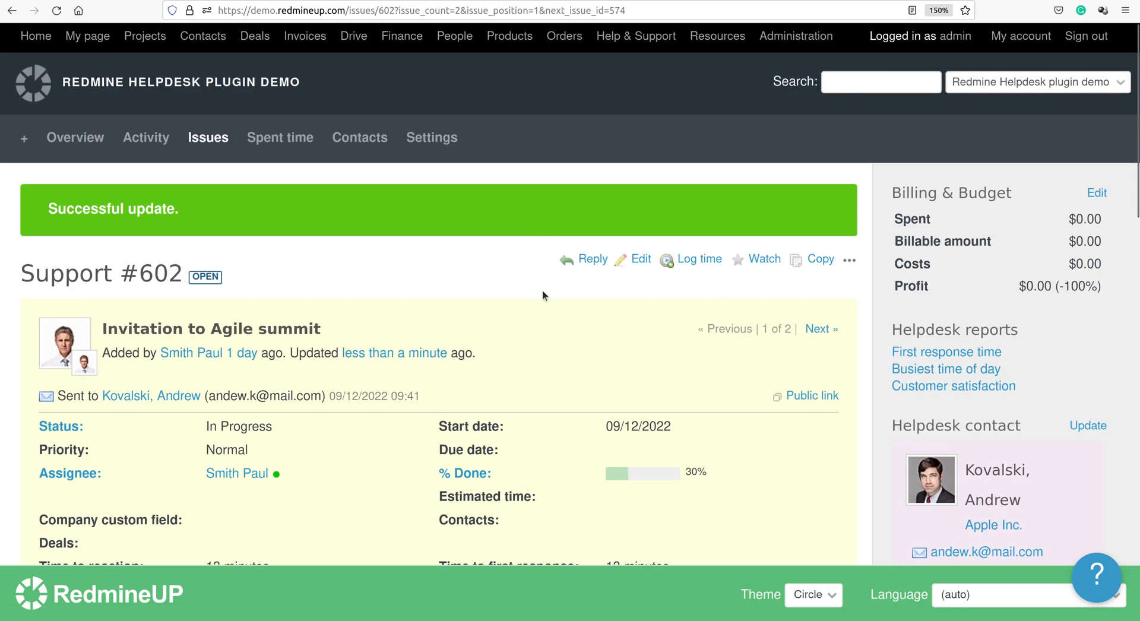
pyautogui.press('End')
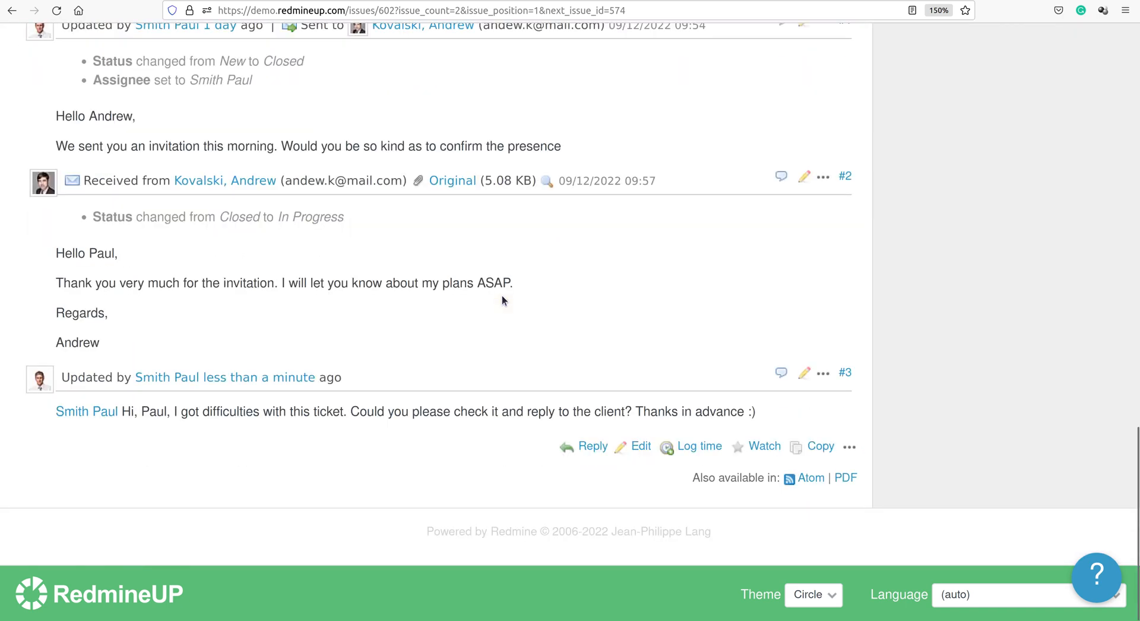
# Start an emailed reply greeting the customer, followed by 'Please access your file here.'.
pyautogui.click(583, 451)
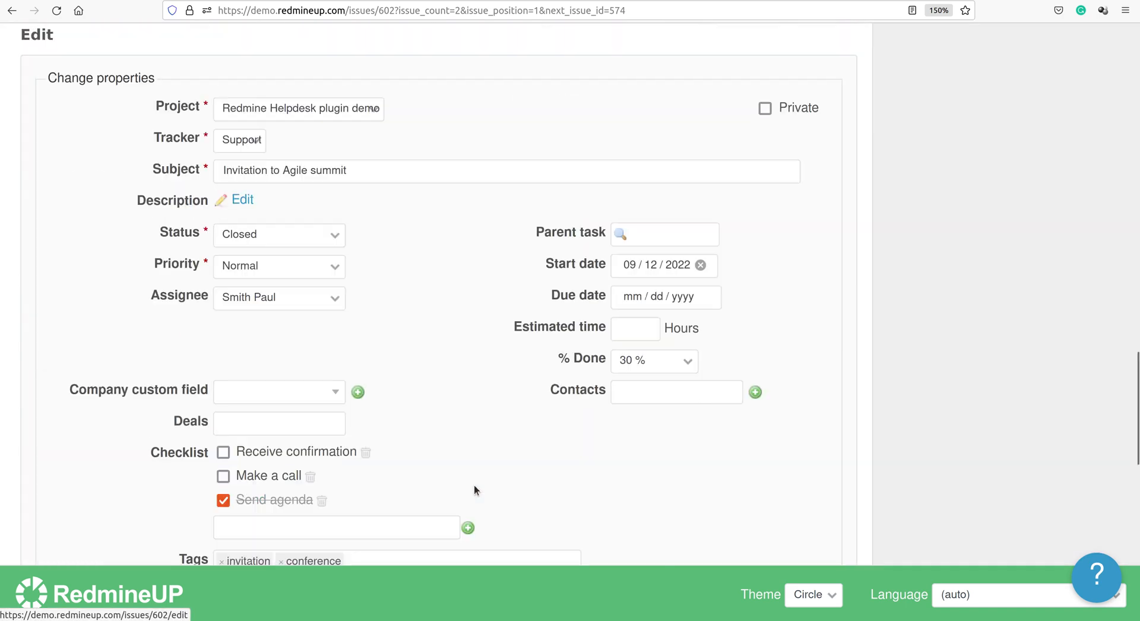
pyautogui.scroll(-3, 474, 485)
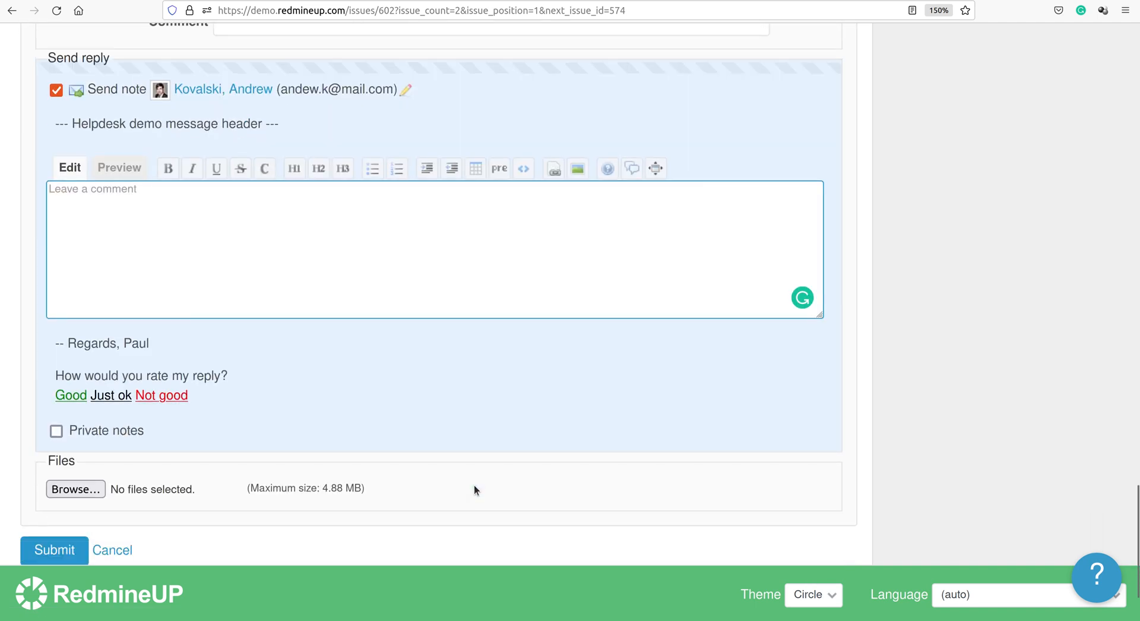
pyautogui.scroll(2, 473, 485)
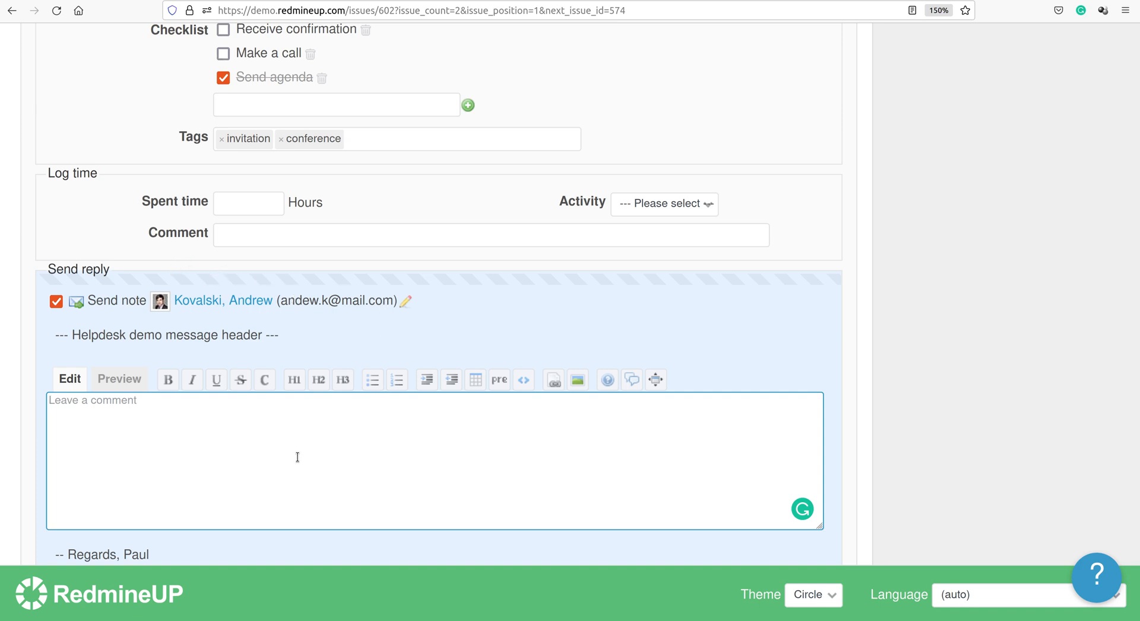
pyautogui.write('Hi Andrew,')
pyautogui.press('Return')
pyautogui.press('Return')
pyautogui.write('Please ')
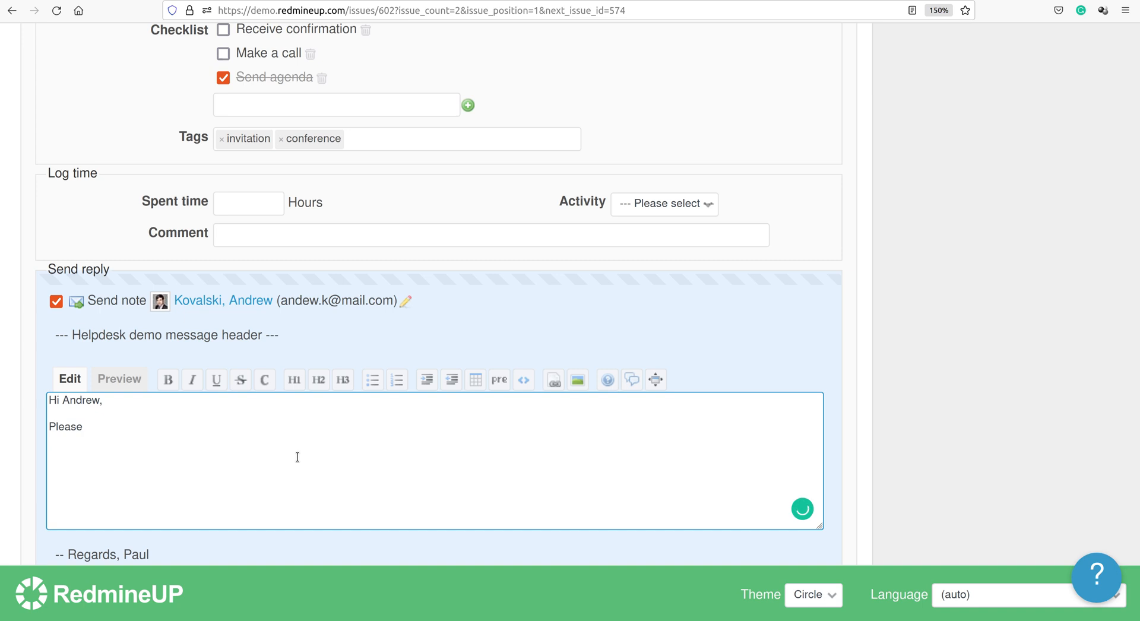
pyautogui.write('access your file here.')
pyautogui.scroll(-5, 297, 456)
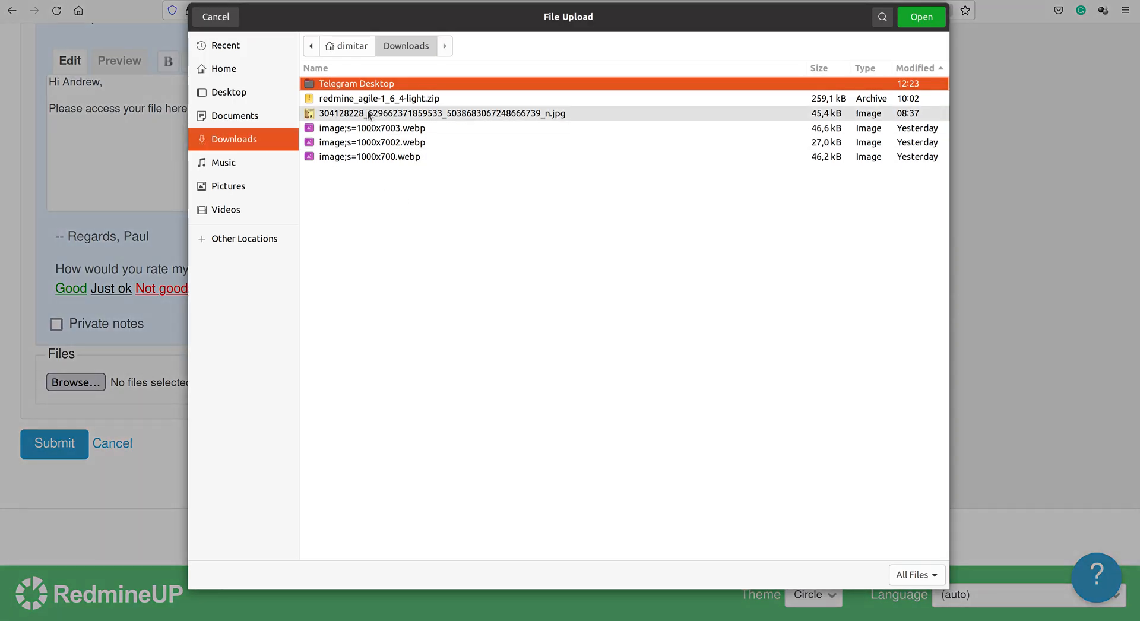
# Attach redmine_agile-1_6_4-light.zip to the reply.
pyautogui.click(371, 99)
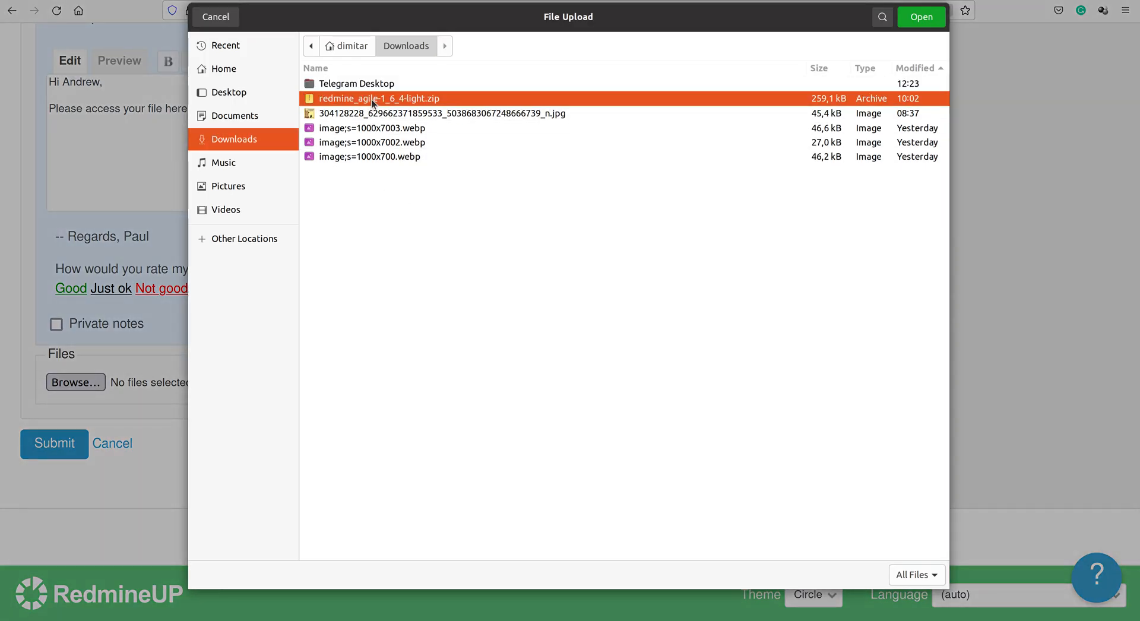
pyautogui.doubleClick(371, 99)
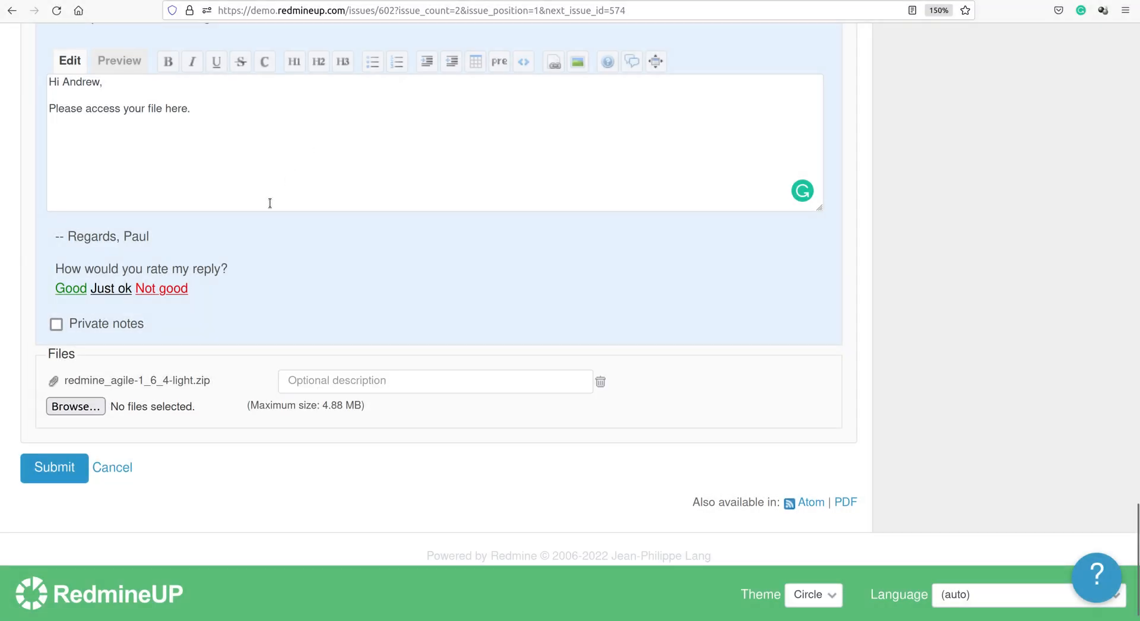
pyautogui.scroll(1, 267, 202)
pyautogui.scroll(2, 270, 203)
# Add 'Please download the Agile light version as an attachment to this email.' and send the reply.
pyautogui.click(225, 203)
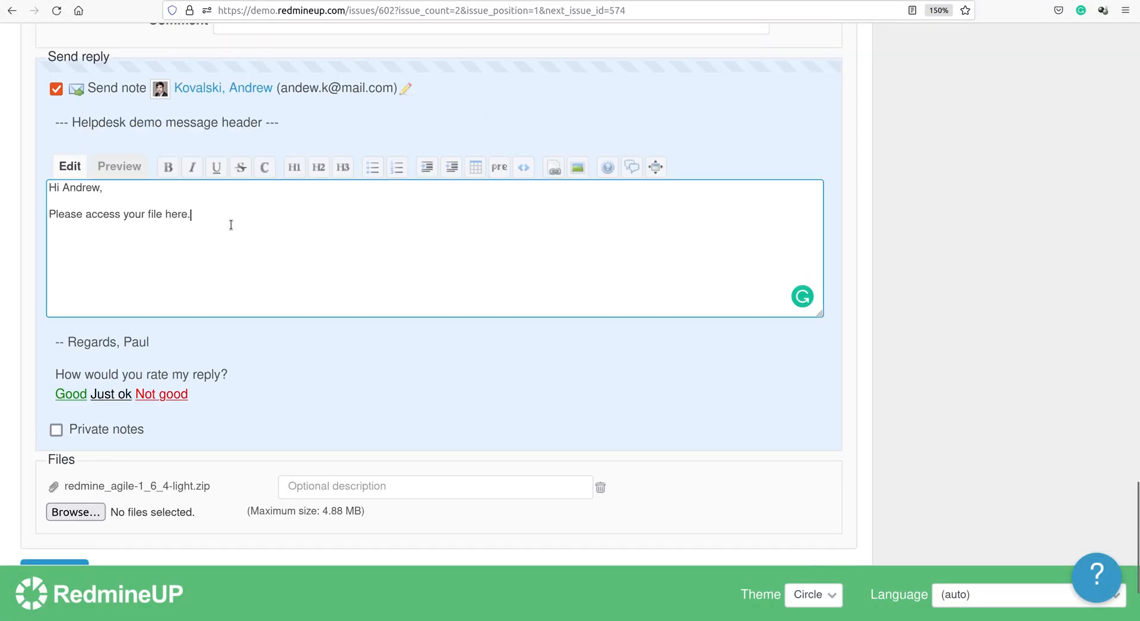
pyautogui.write('Please download the Agile  ligh')
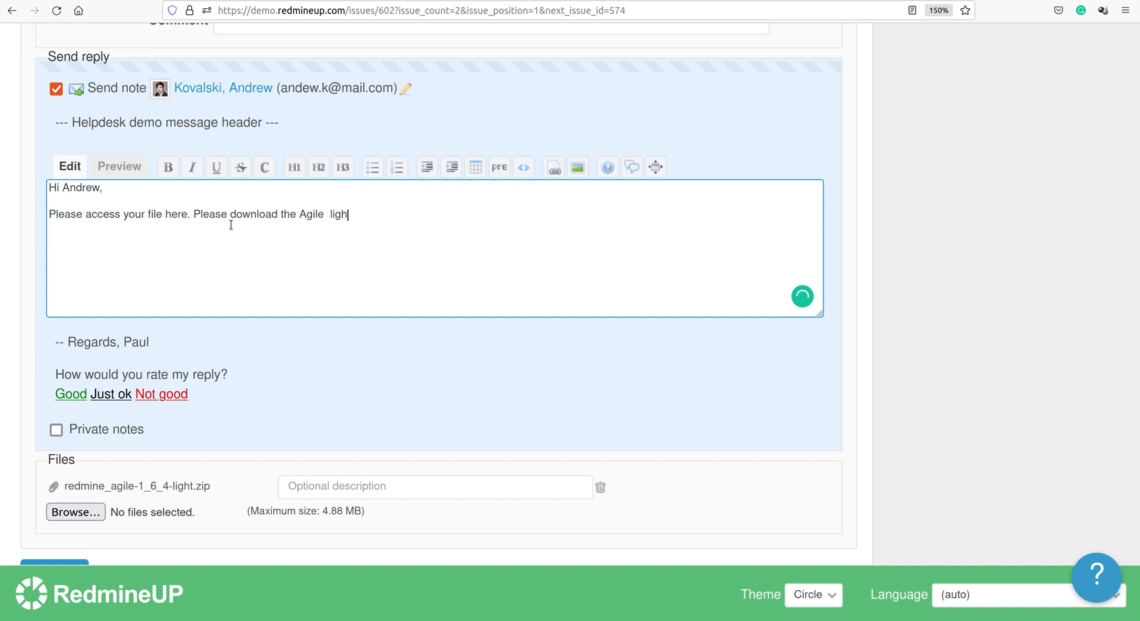
pyautogui.press('BackSpace')
pyautogui.press('BackSpace')
pyautogui.press('BackSpace')
pyautogui.press('BackSpace')
pyautogui.write('light version as attachment to')
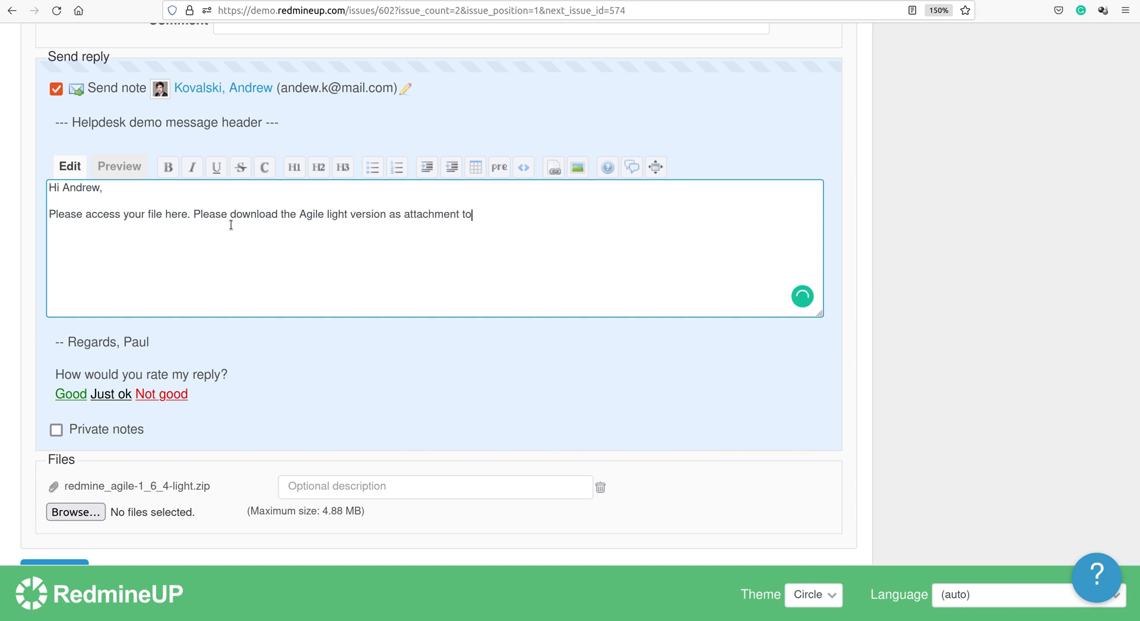
pyautogui.write(' this email.')
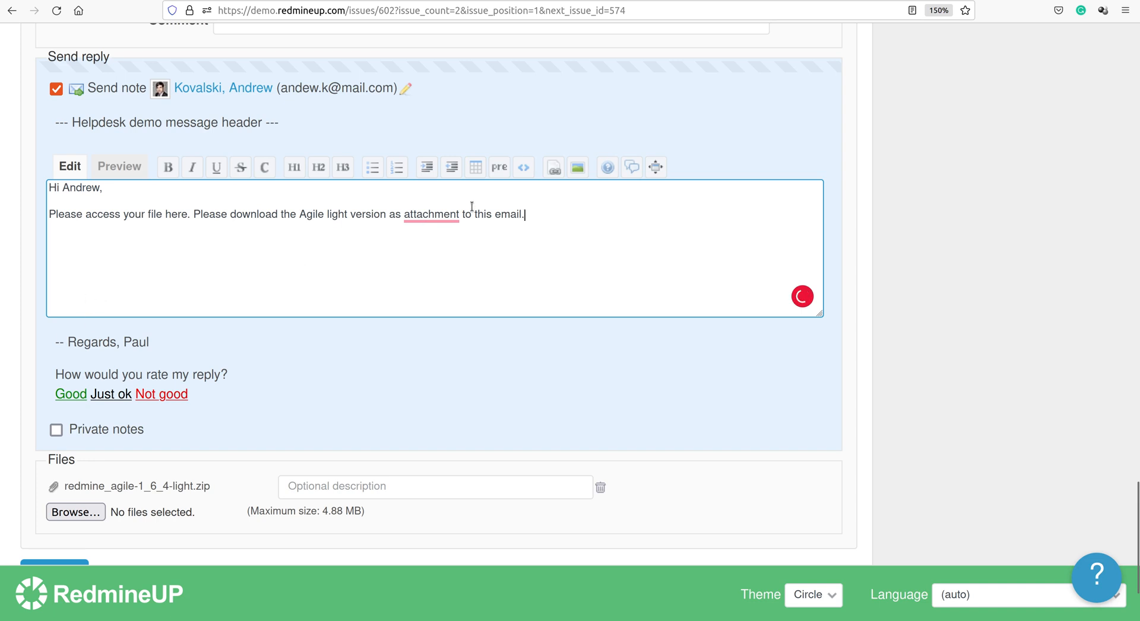
pyautogui.moveTo(437, 215)
pyautogui.click(452, 261)
pyautogui.scroll(-2, 301, 368)
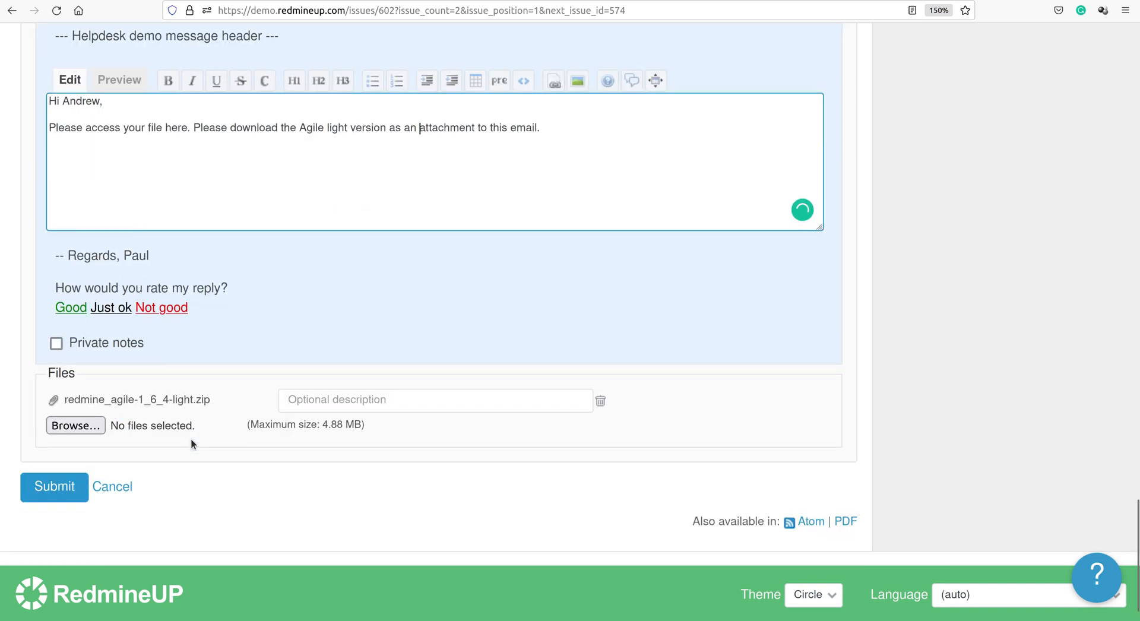
pyautogui.click(42, 442)
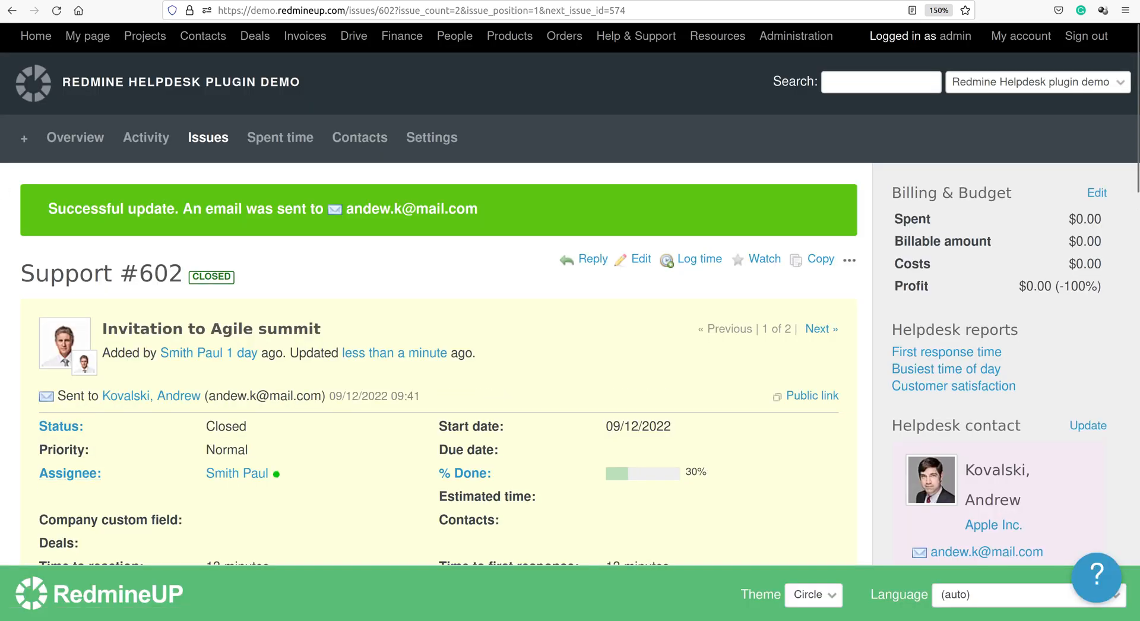
# Check the email-sent confirmation, then view history entry #4 with the zip and Closed status.
pyautogui.doubleClick(185, 204)
pyautogui.moveTo(185, 203); pyautogui.dragTo(437, 209)
pyautogui.click(469, 212)
pyautogui.scroll(-4, 498, 281)
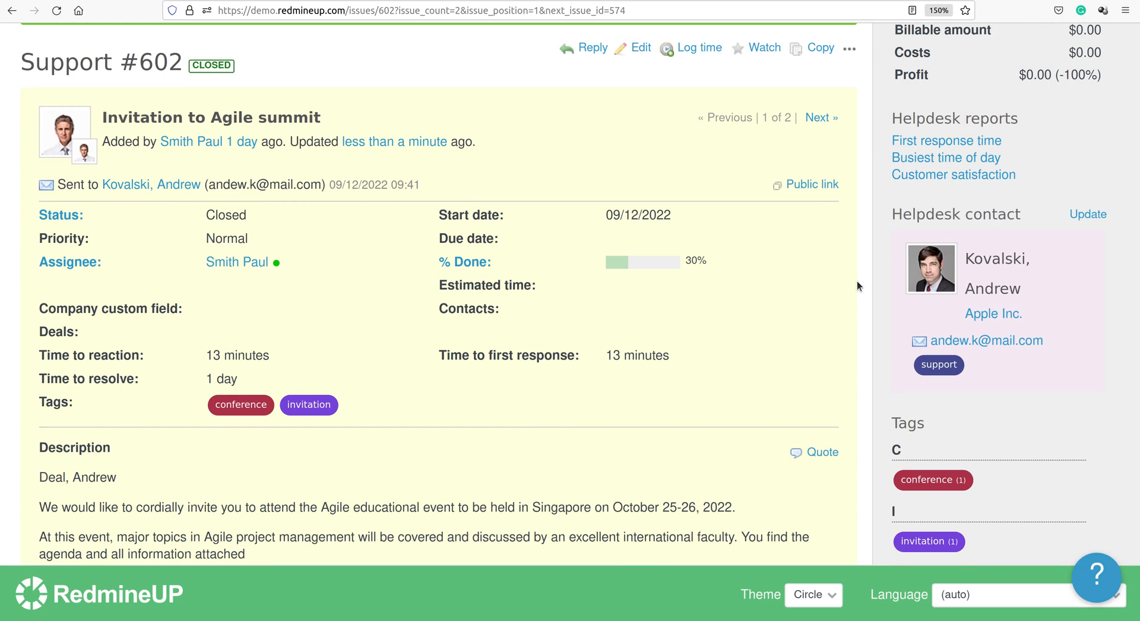
pyautogui.scroll(-10, 614, 270)
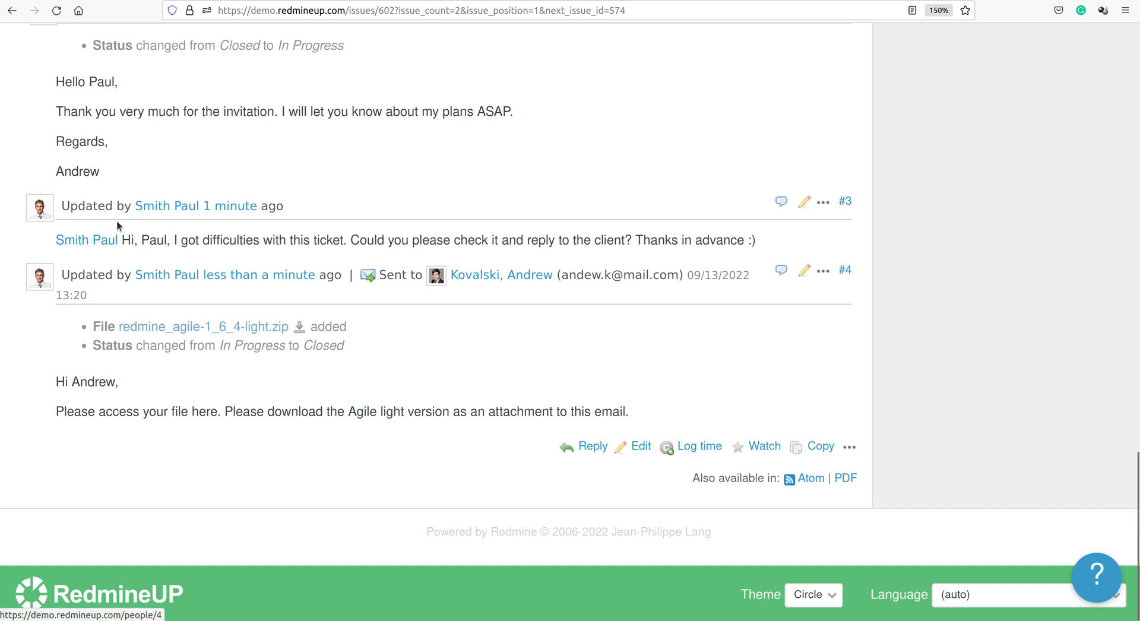
pyautogui.tripleClick(188, 245)
pyautogui.click(188, 245)
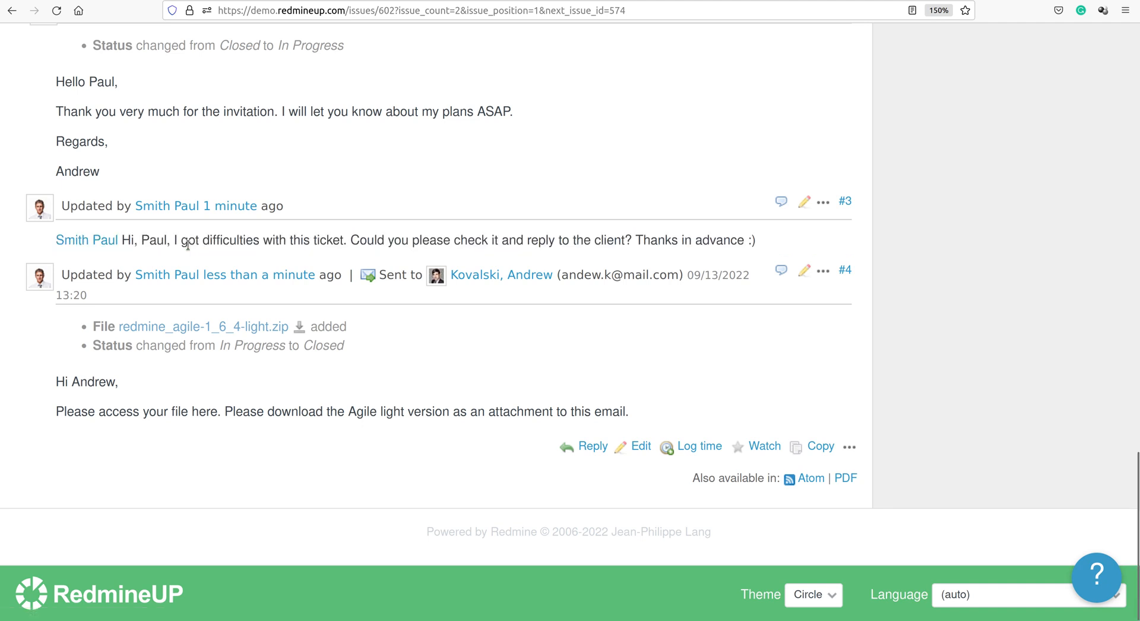
pyautogui.tripleClick(188, 244)
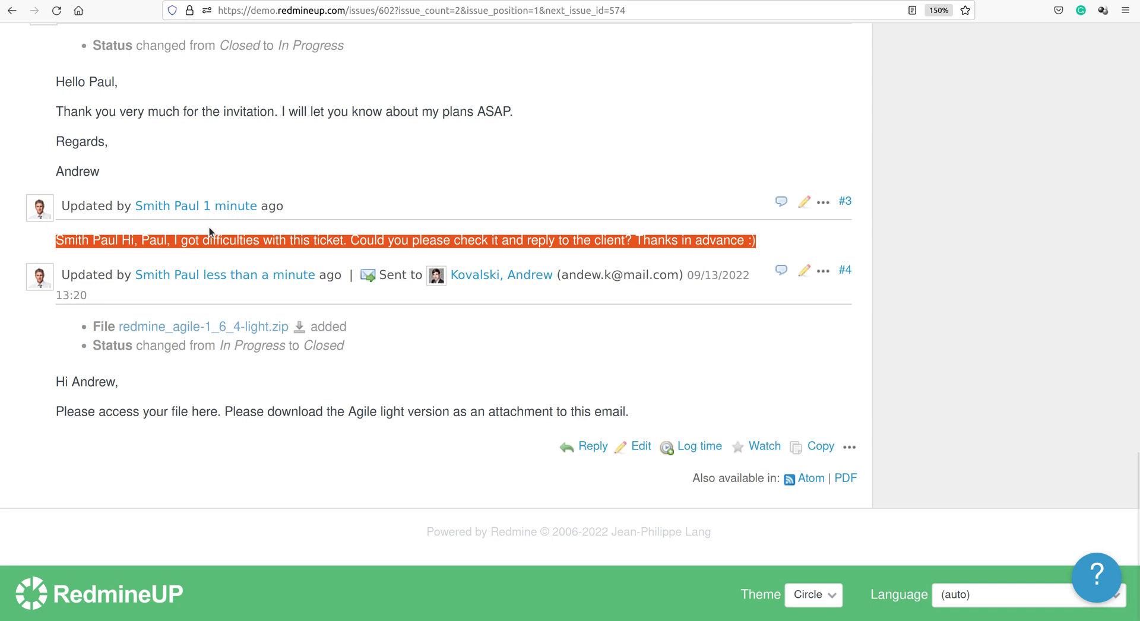
pyautogui.doubleClick(251, 238)
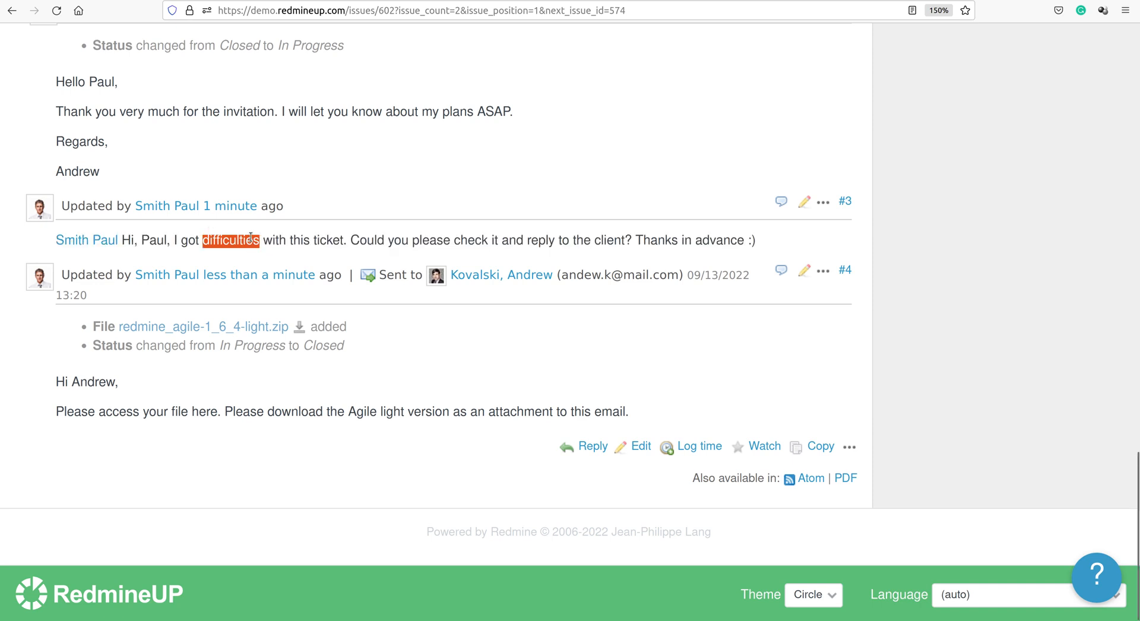
pyautogui.tripleClick(251, 237)
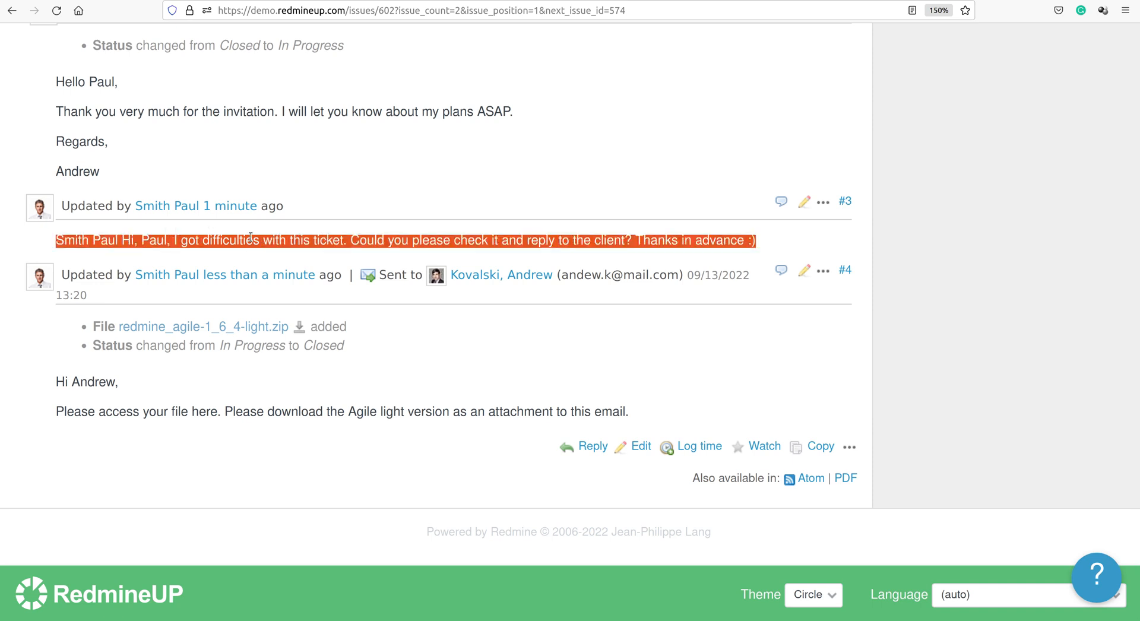
pyautogui.click(251, 237)
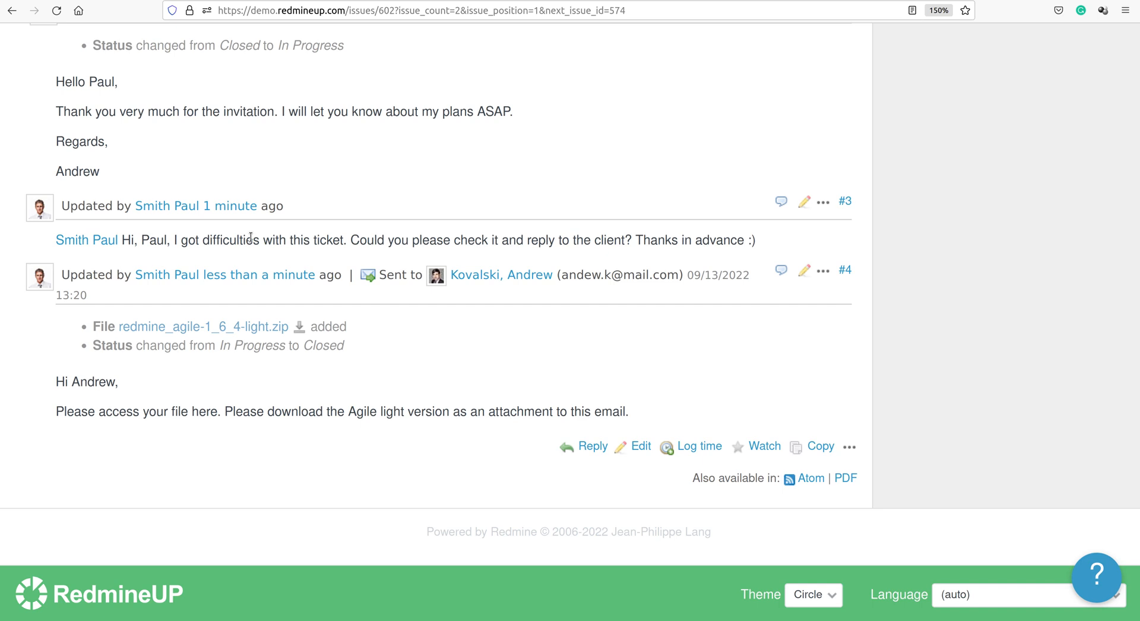